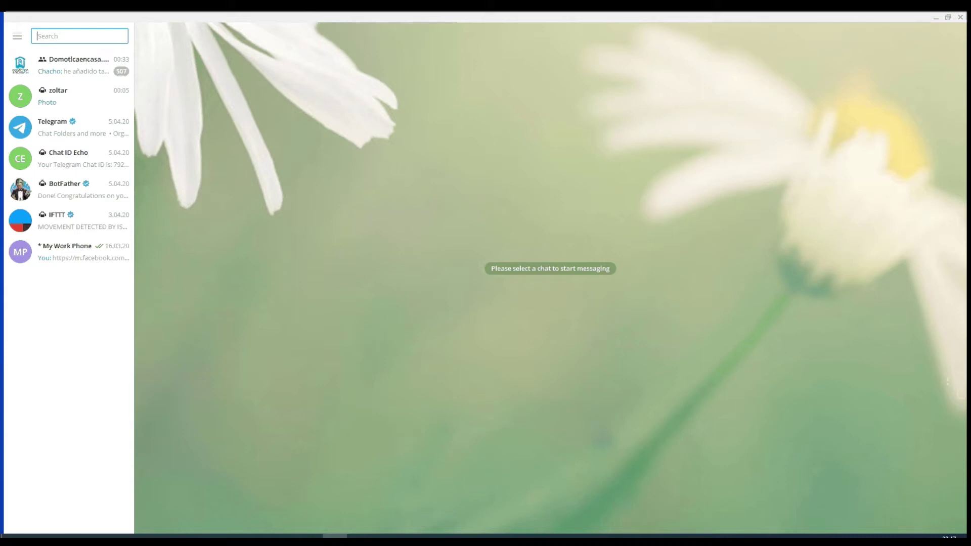
- Leave the chat search, open the zoltar chat and scroll back through its history
{"action": "key", "text": "Escape"}
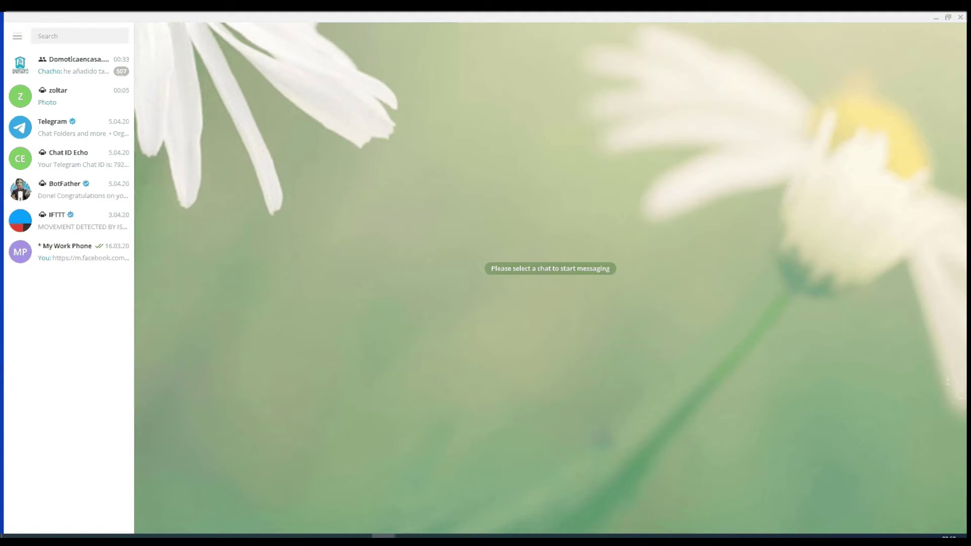
{"action": "left_click", "coordinate": [61, 93]}
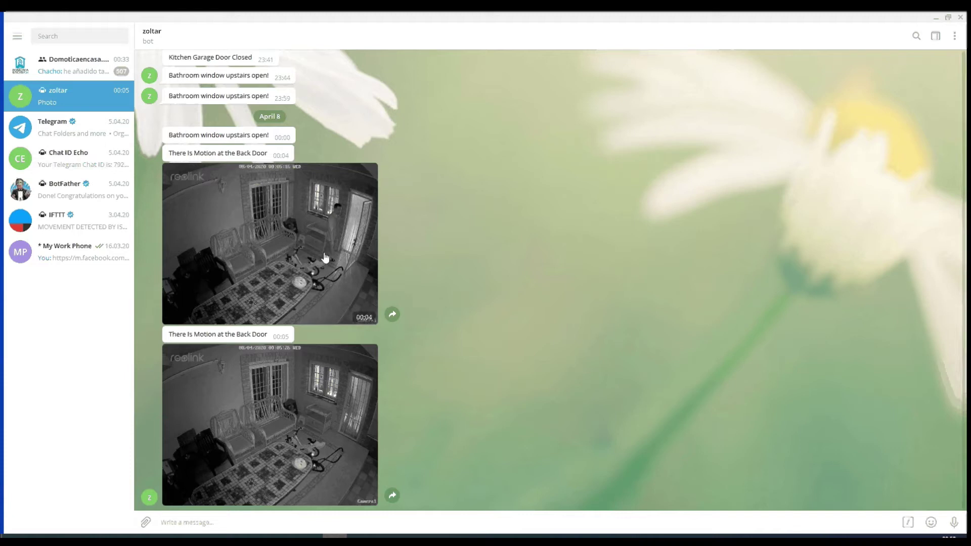
{"action": "scroll", "coordinate": [326, 243], "scroll_direction": "up", "scroll_amount": 4}
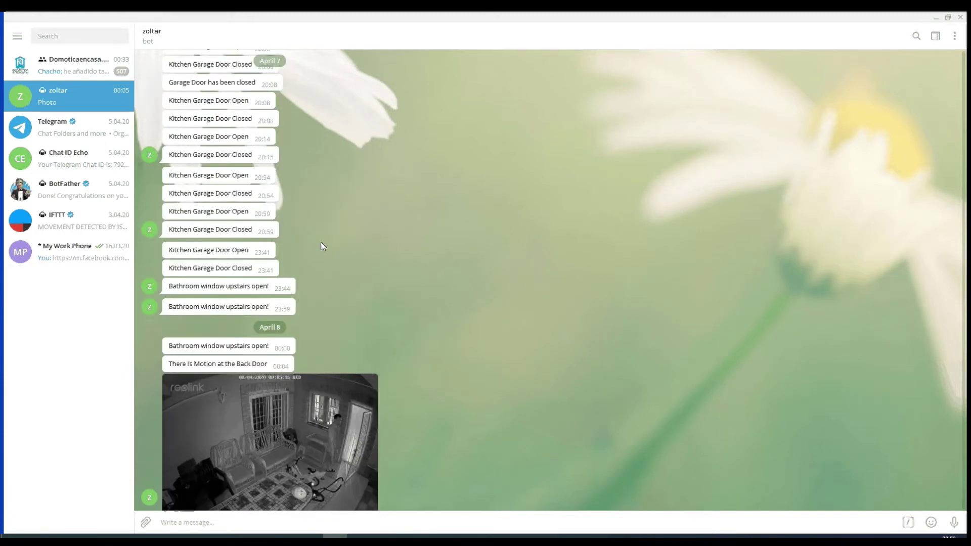
{"action": "scroll", "coordinate": [304, 232], "scroll_direction": "up", "scroll_amount": 1}
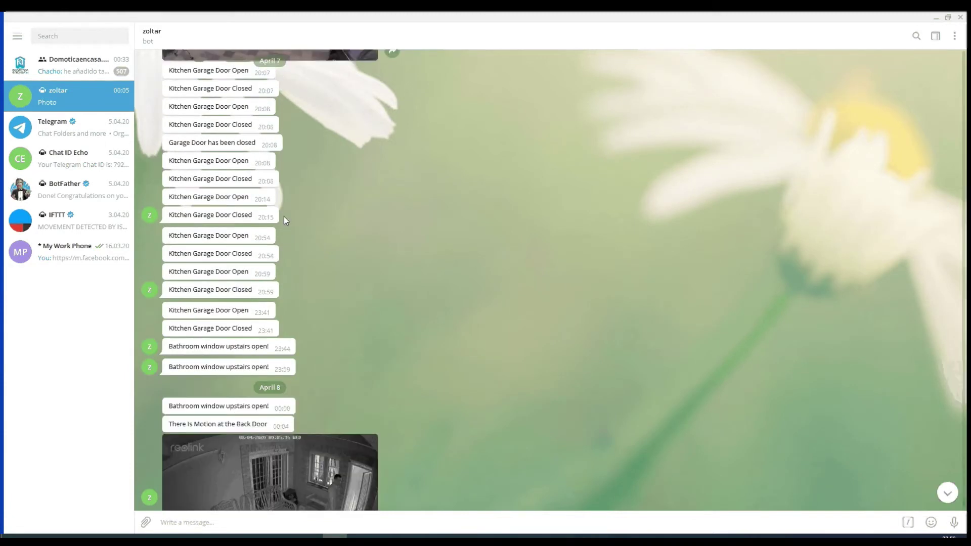
{"action": "scroll", "coordinate": [284, 217], "scroll_direction": "up", "scroll_amount": 2}
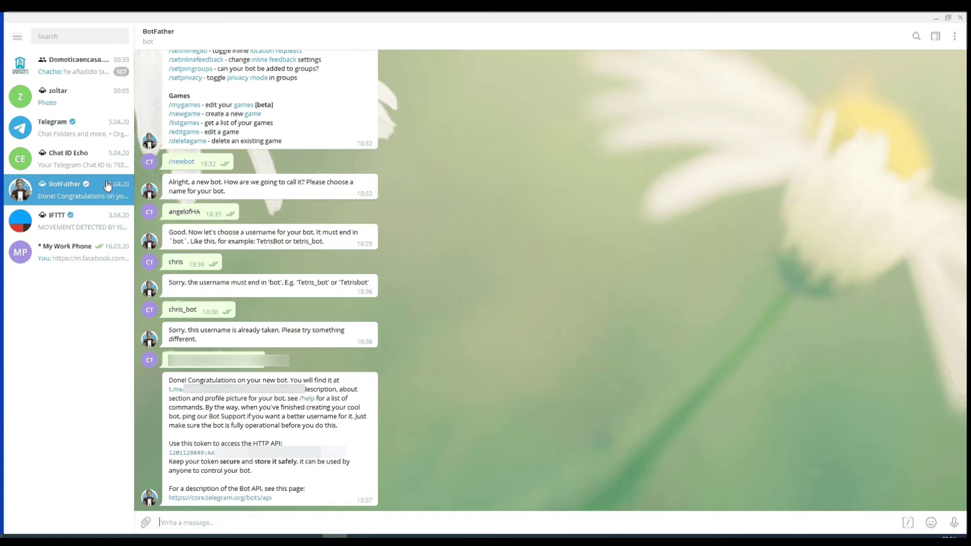
- In BotFather, select the /newbot, naming prompt, angelofHA name and HTTP API token lines
{"action": "left_click", "coordinate": [79, 191]}
{"action": "left_click_drag", "start_coordinate": [178, 162], "coordinate": [253, 176]}
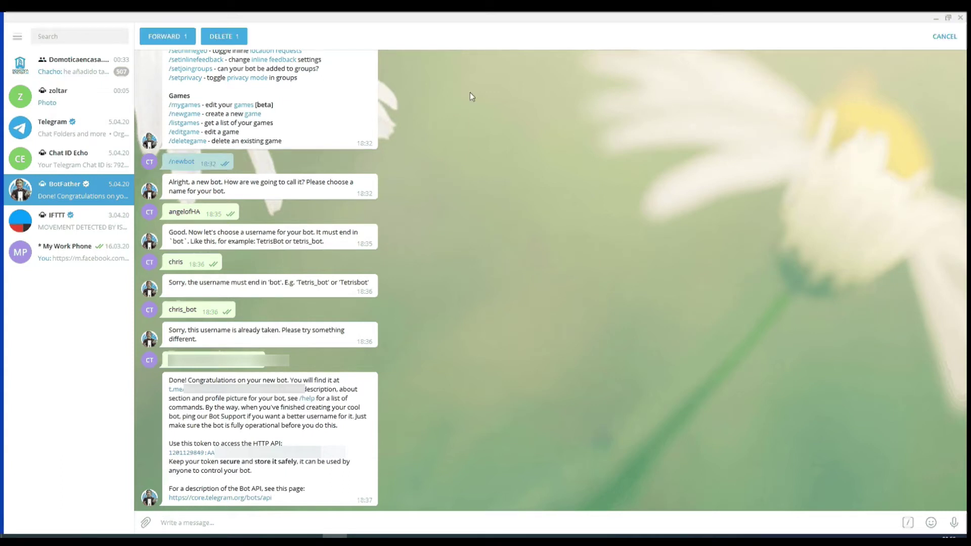
{"action": "left_click", "coordinate": [935, 38]}
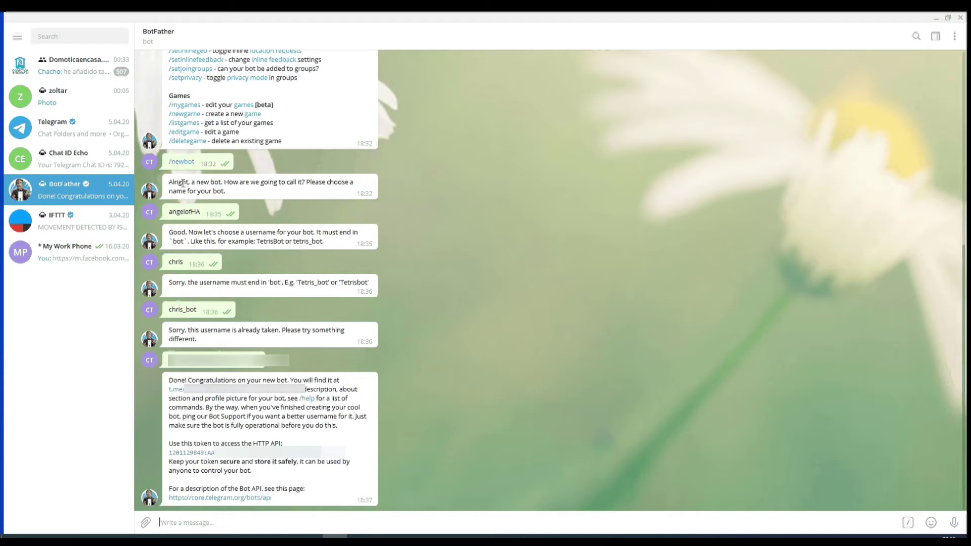
{"action": "left_click_drag", "start_coordinate": [170, 181], "coordinate": [262, 194]}
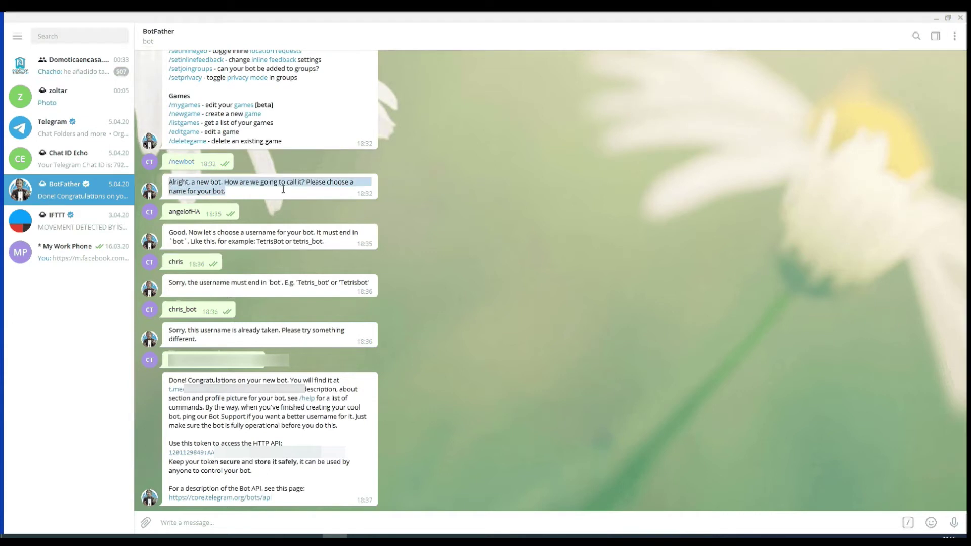
{"action": "left_click", "coordinate": [243, 199]}
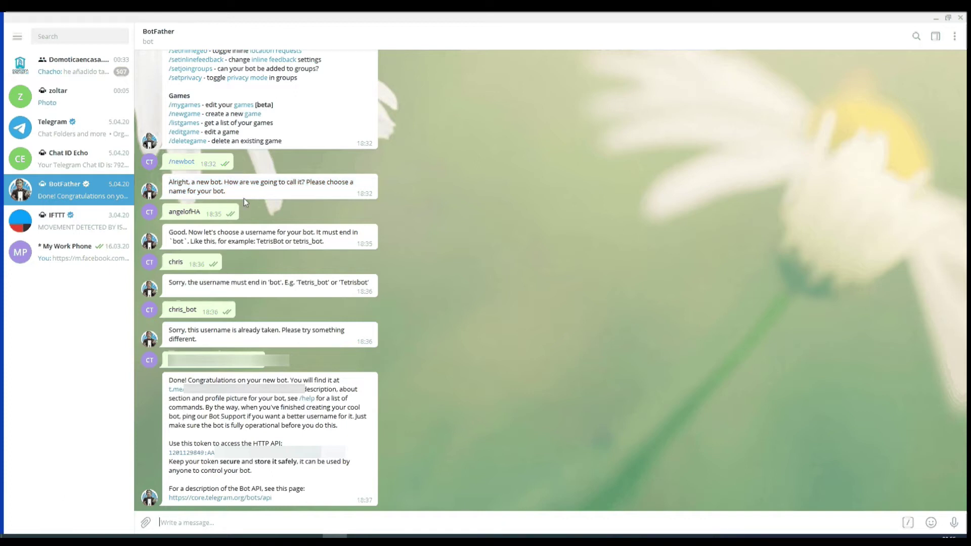
{"action": "left_click_drag", "start_coordinate": [198, 213], "coordinate": [169, 210]}
{"action": "left_click_drag", "start_coordinate": [344, 453], "coordinate": [170, 448]}
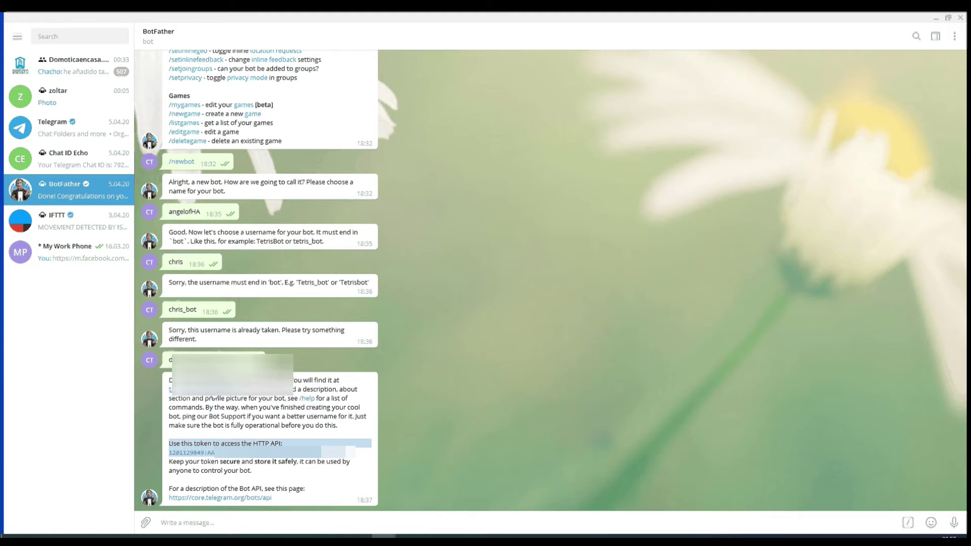
- Open the angelofHA bot chat and start it with the START button
{"action": "left_click", "coordinate": [192, 393]}
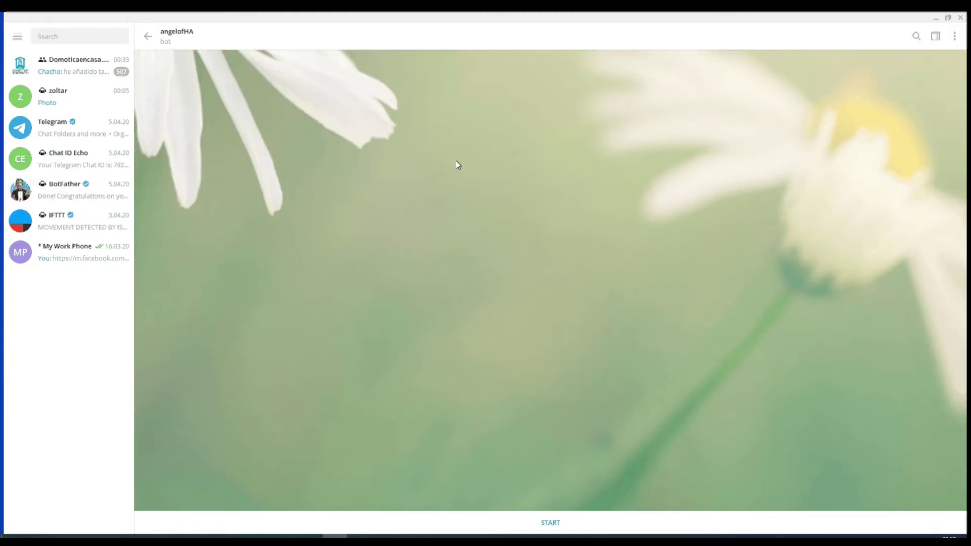
{"action": "left_click", "coordinate": [553, 526]}
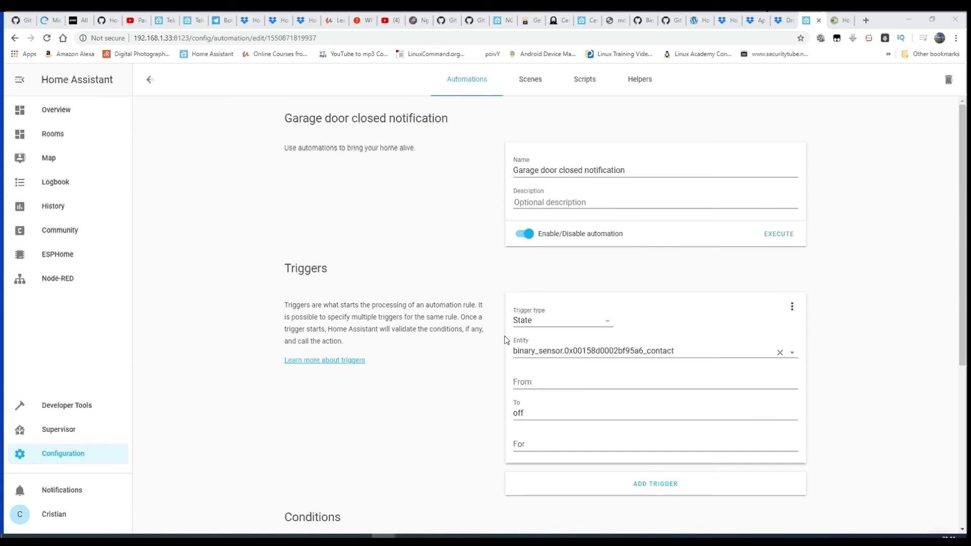
- Check the 'Garage Door has been closed' Telegram action, then execute the closed-notification automation
{"action": "scroll", "coordinate": [503, 336], "scroll_direction": "down", "scroll_amount": 1}
{"action": "scroll", "coordinate": [505, 338], "scroll_direction": "down", "scroll_amount": 1}
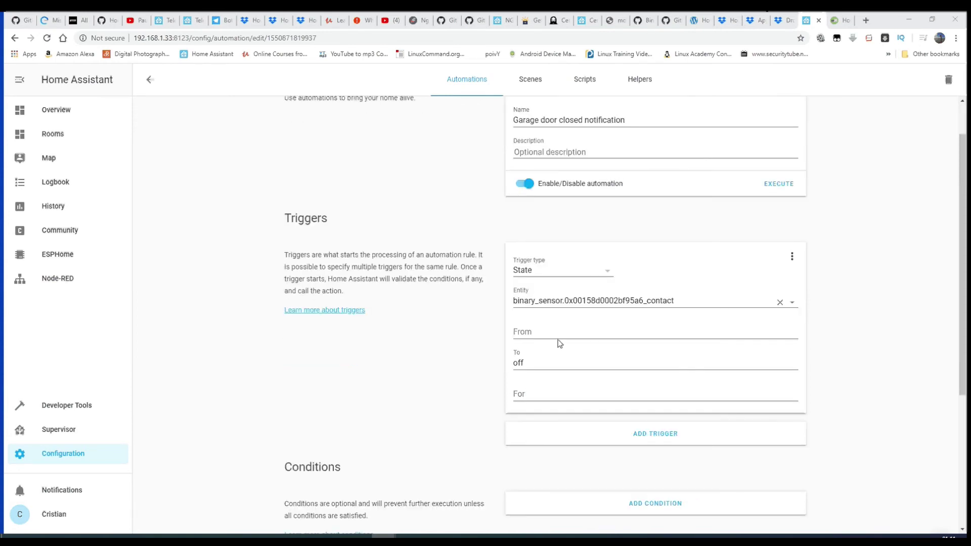
{"action": "scroll", "coordinate": [532, 364], "scroll_direction": "down", "scroll_amount": 2}
{"action": "scroll", "coordinate": [532, 364], "scroll_direction": "down", "scroll_amount": 1}
{"action": "scroll", "coordinate": [532, 364], "scroll_direction": "down", "scroll_amount": 2}
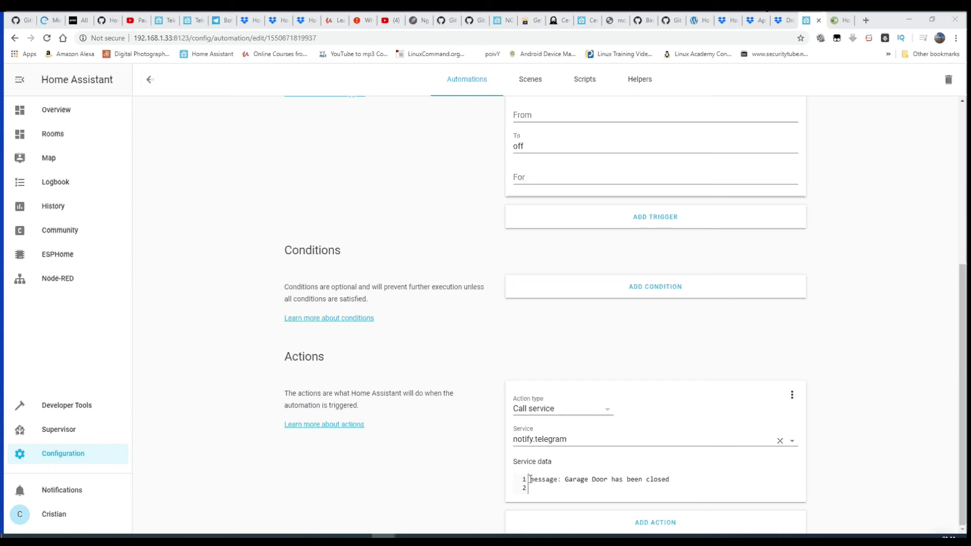
{"action": "left_click_drag", "start_coordinate": [529, 479], "coordinate": [675, 487]}
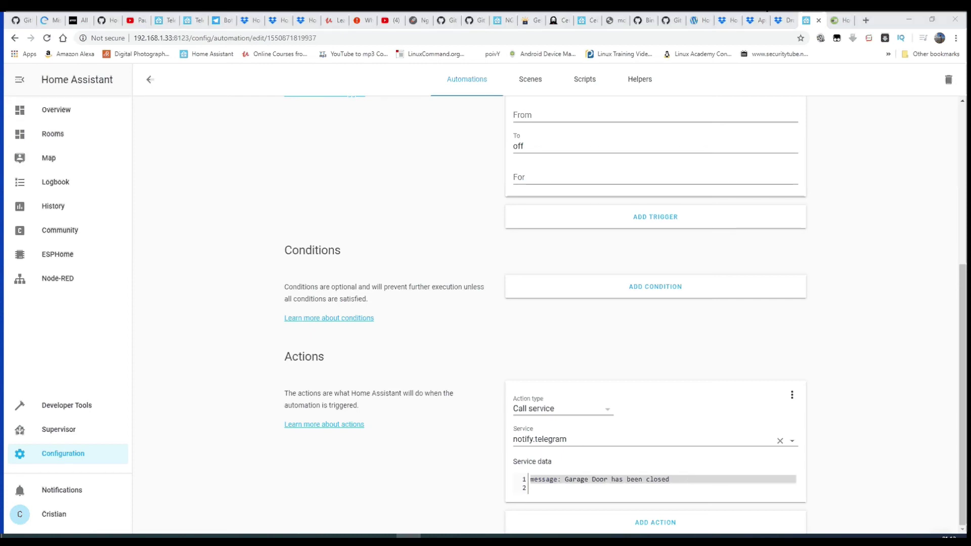
{"action": "scroll", "coordinate": [826, 317], "scroll_direction": "up", "scroll_amount": 5}
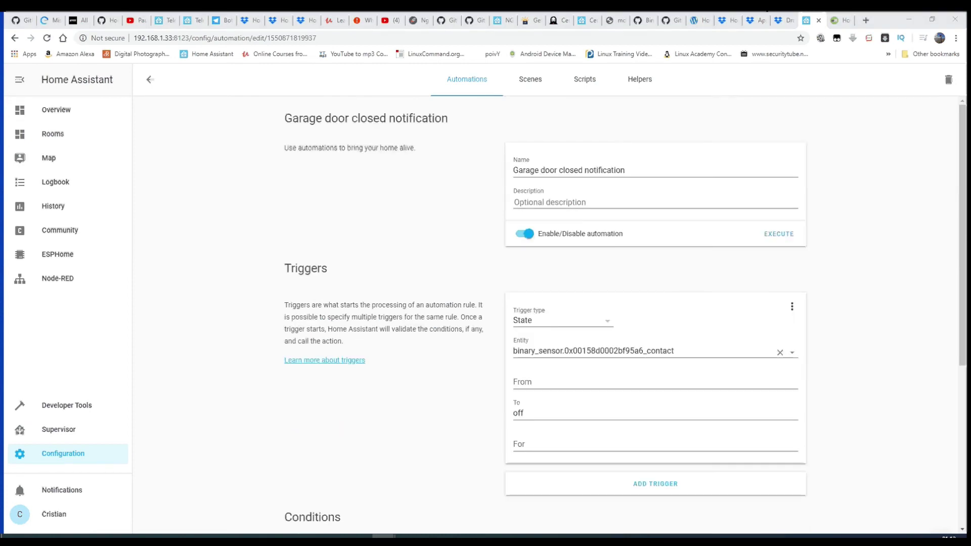
{"action": "left_click", "coordinate": [773, 235]}
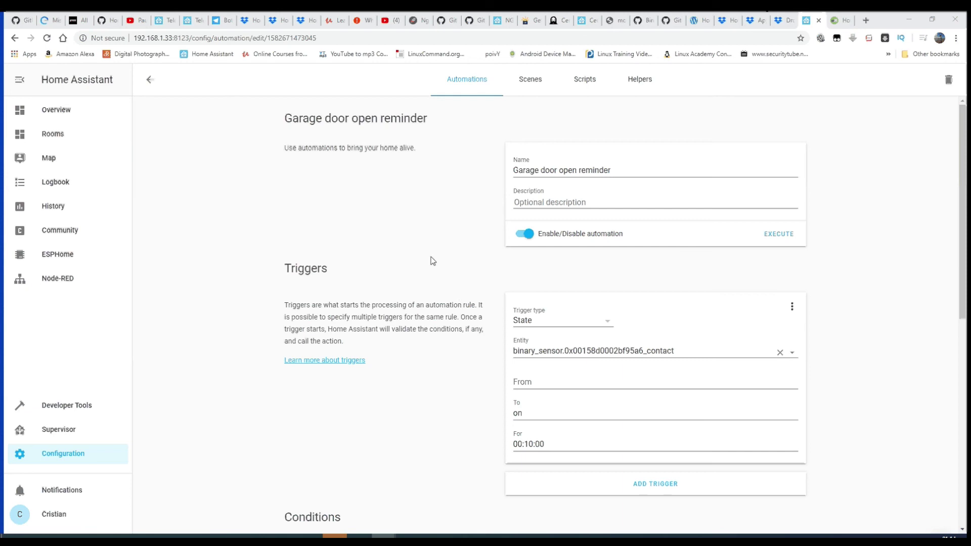
- Review the reminder's 00:10:00 contact-sensor trigger and its 10-minute Telegram message
{"action": "scroll", "coordinate": [433, 261], "scroll_direction": "down", "scroll_amount": 4}
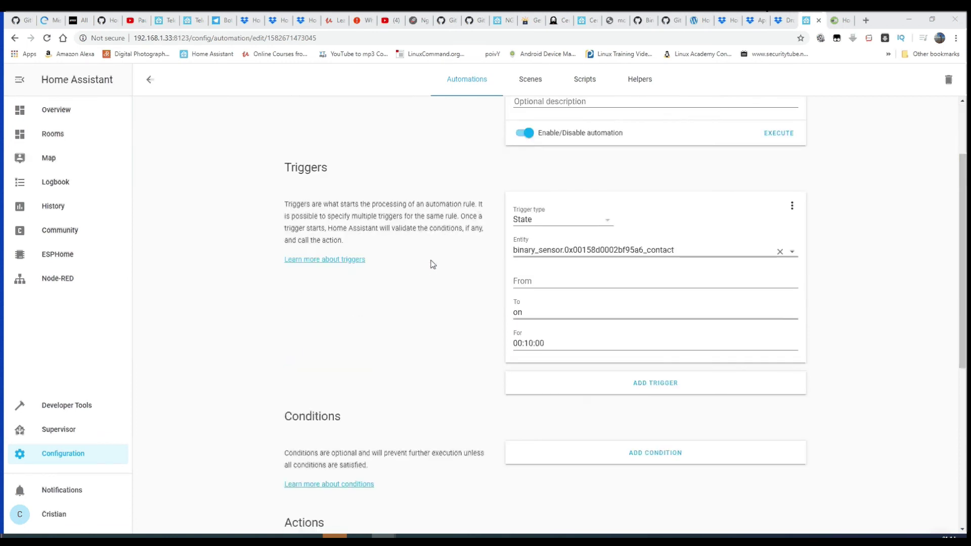
{"action": "scroll", "coordinate": [432, 264], "scroll_direction": "down", "scroll_amount": 1}
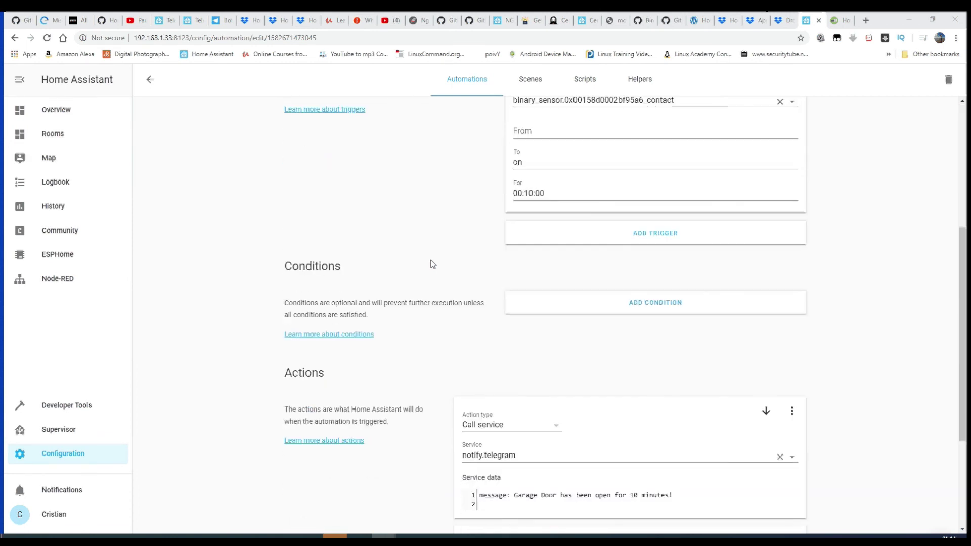
{"action": "scroll", "coordinate": [507, 286], "scroll_direction": "up", "scroll_amount": 2}
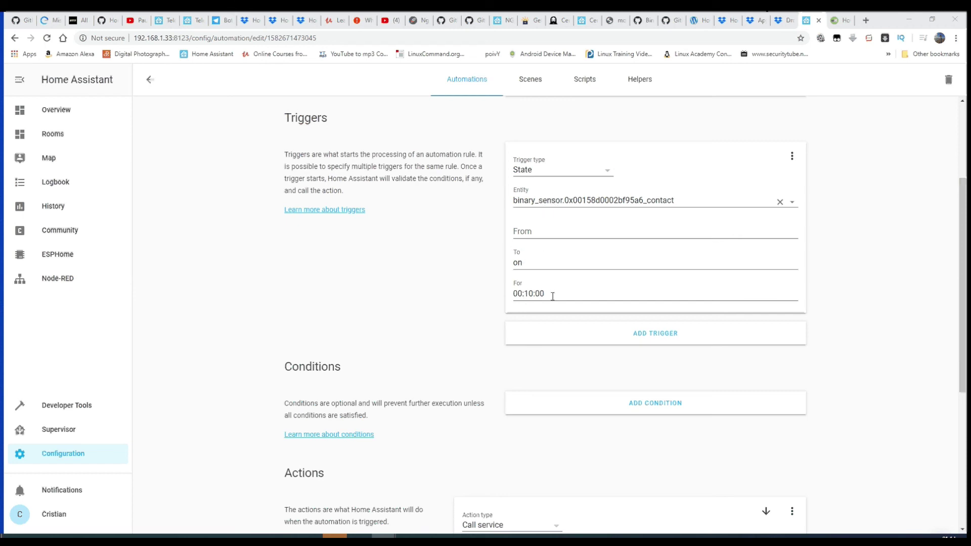
{"action": "scroll", "coordinate": [471, 395], "scroll_direction": "down", "scroll_amount": 1}
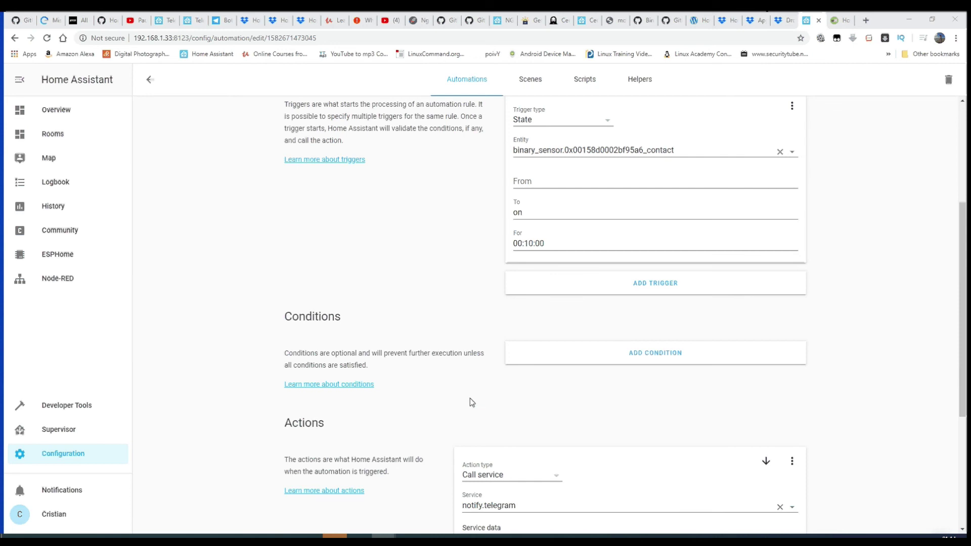
{"action": "scroll", "coordinate": [469, 399], "scroll_direction": "down", "scroll_amount": 1}
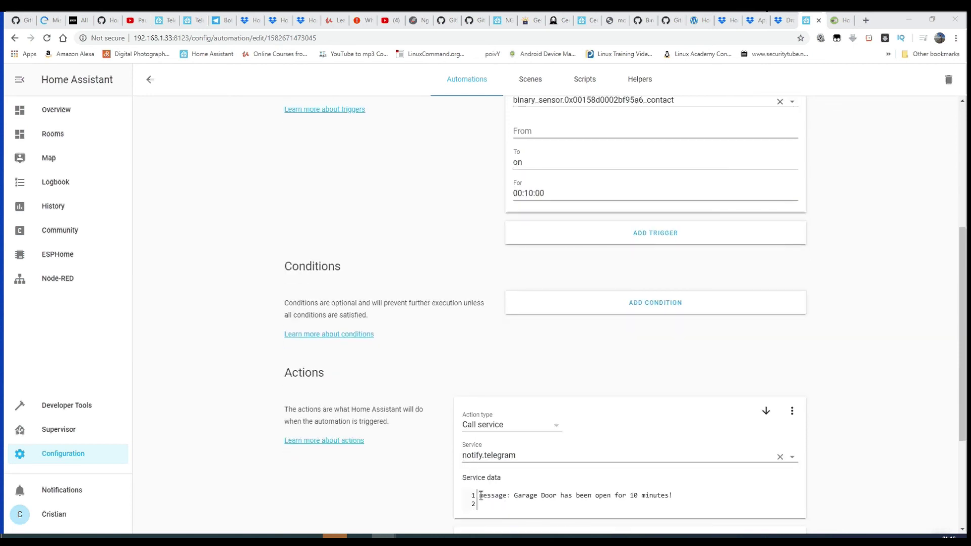
{"action": "left_click_drag", "start_coordinate": [485, 495], "coordinate": [684, 496]}
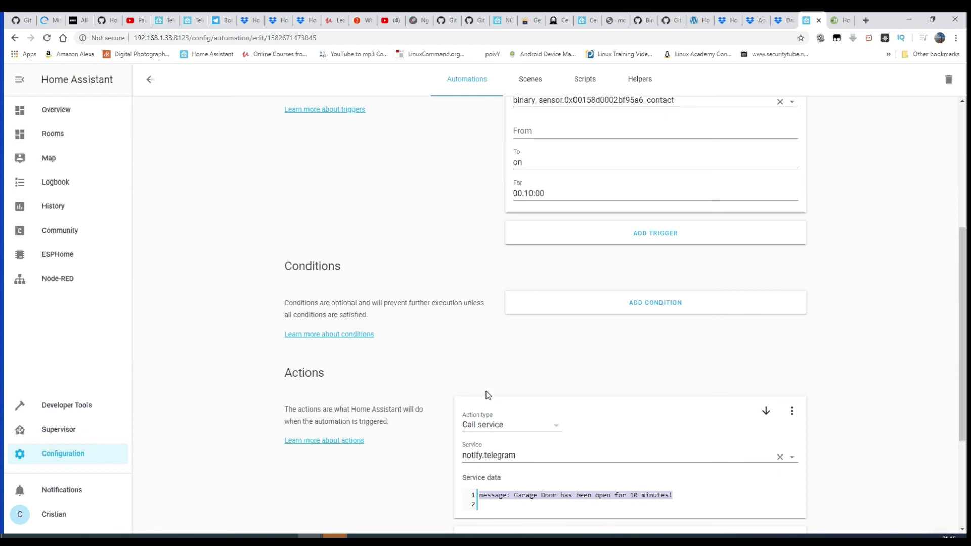
{"action": "scroll", "coordinate": [776, 381], "scroll_direction": "up", "scroll_amount": 3}
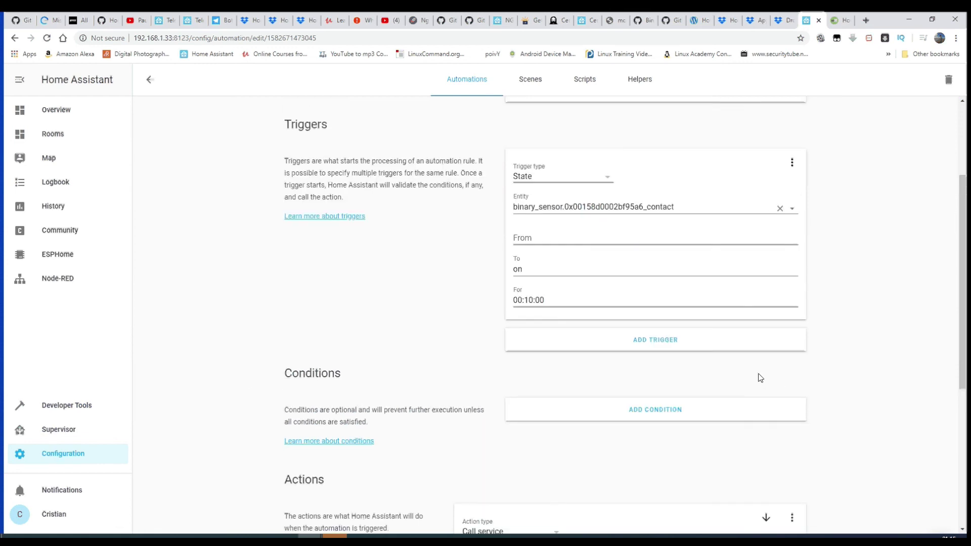
{"action": "scroll", "coordinate": [788, 195], "scroll_direction": "up", "scroll_amount": 1}
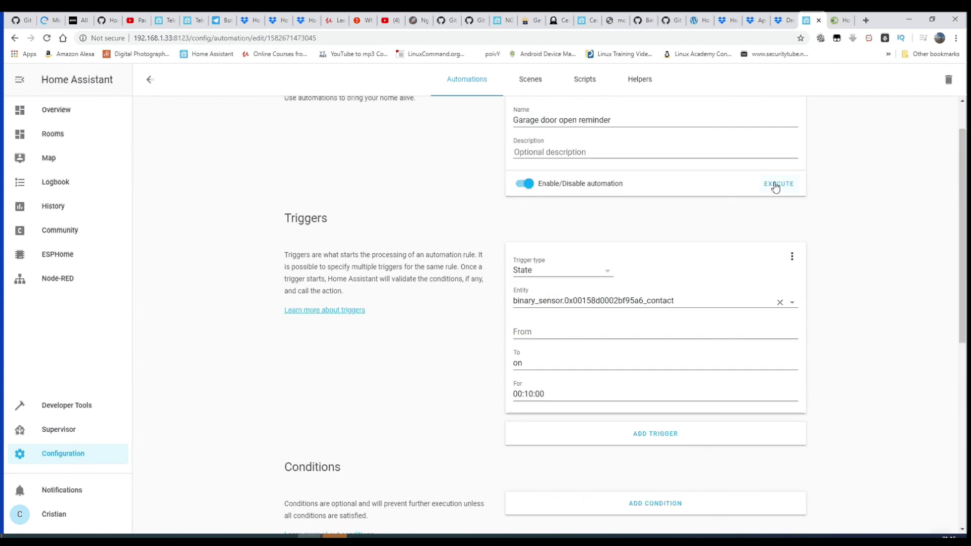
- Execute the Garage door open reminder automation to send its 10-minute alert
{"action": "left_click", "coordinate": [775, 187]}
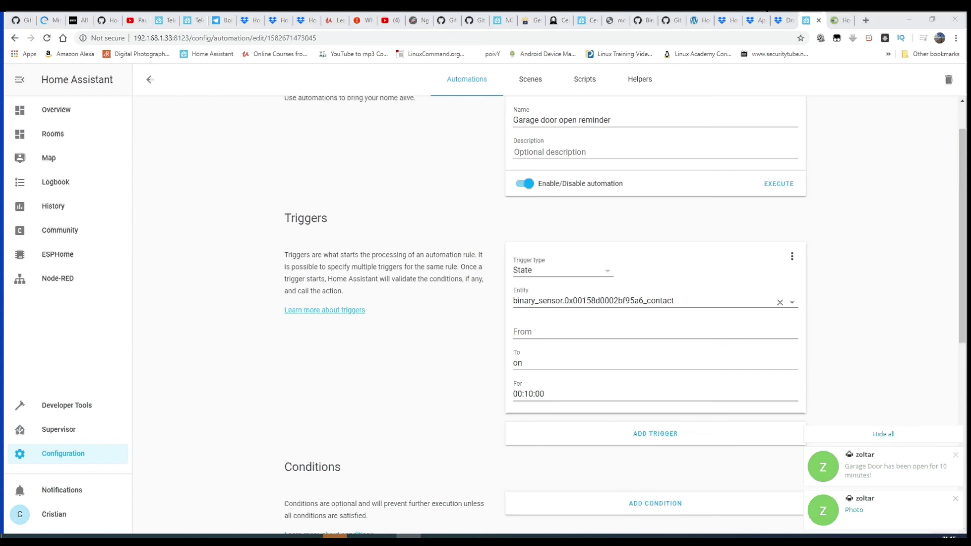
- Bring the Telegram Desktop window to the front with Alt+Tab
{"action": "key", "text": "alt+Tab"}
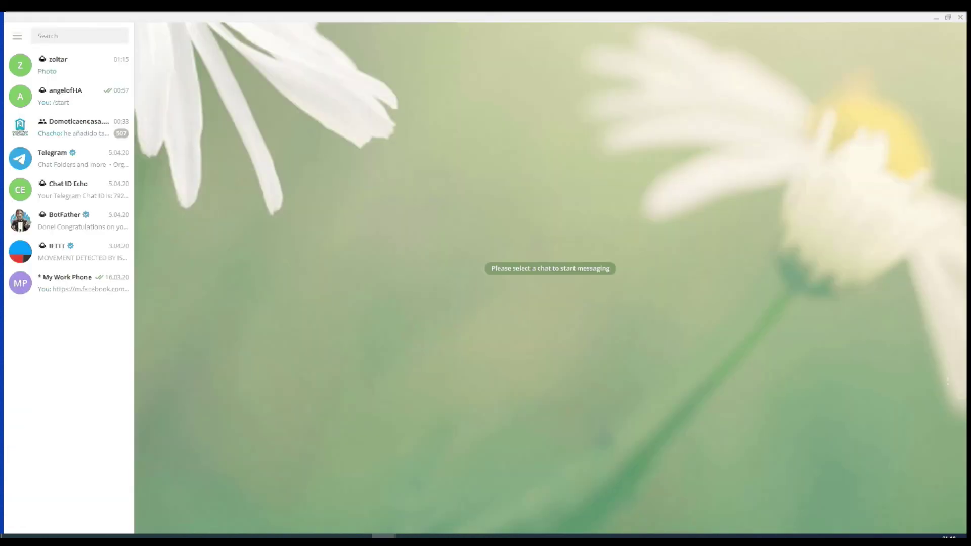